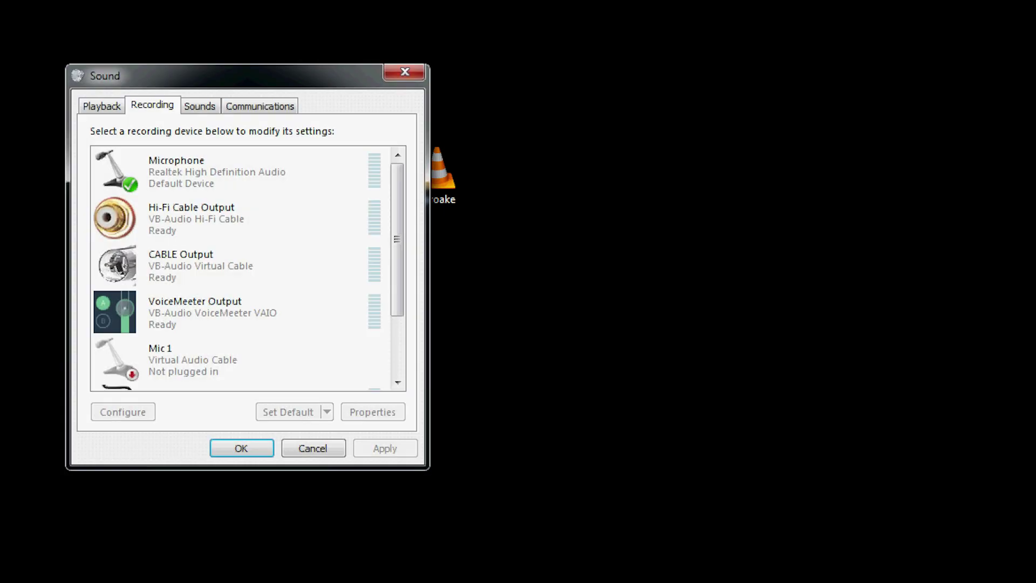
Select the default Microphone (Realtek High Definition Audio) on the Recording tab
click(160, 190)
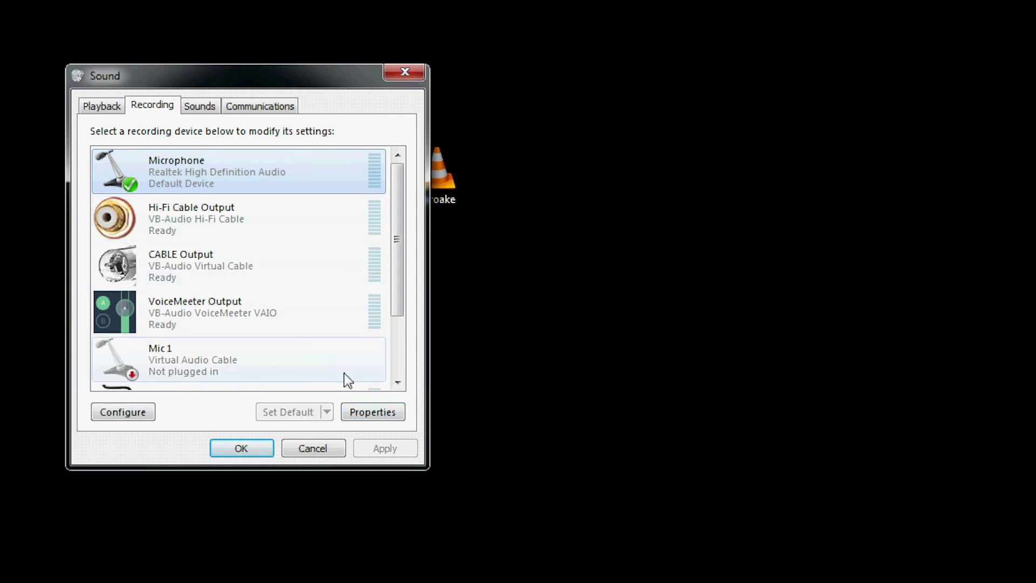
Confirm the microphone's Default Format is 2 channel, 16 bit, 48000 Hz, then close its properties
click(377, 414)
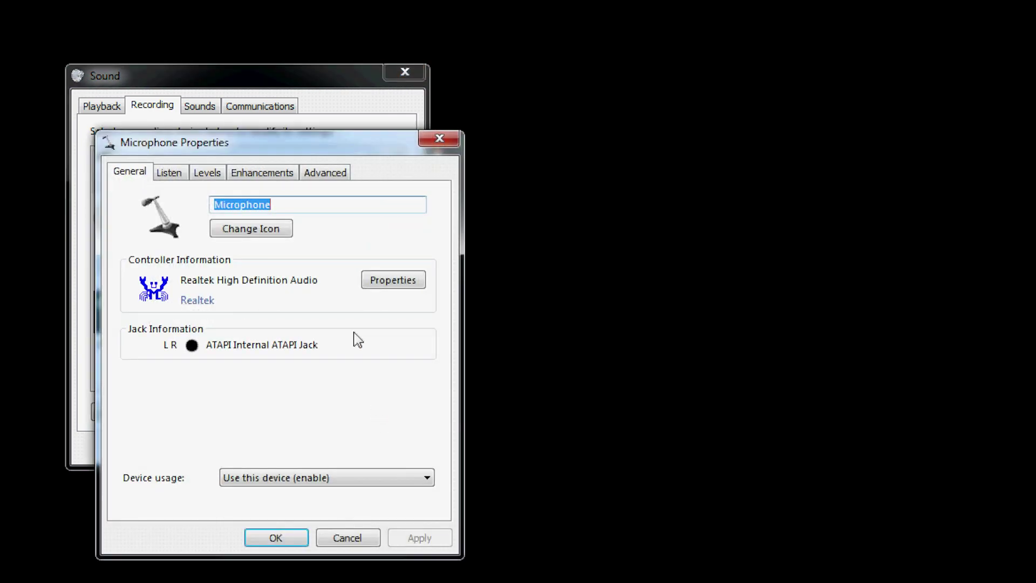
click(304, 178)
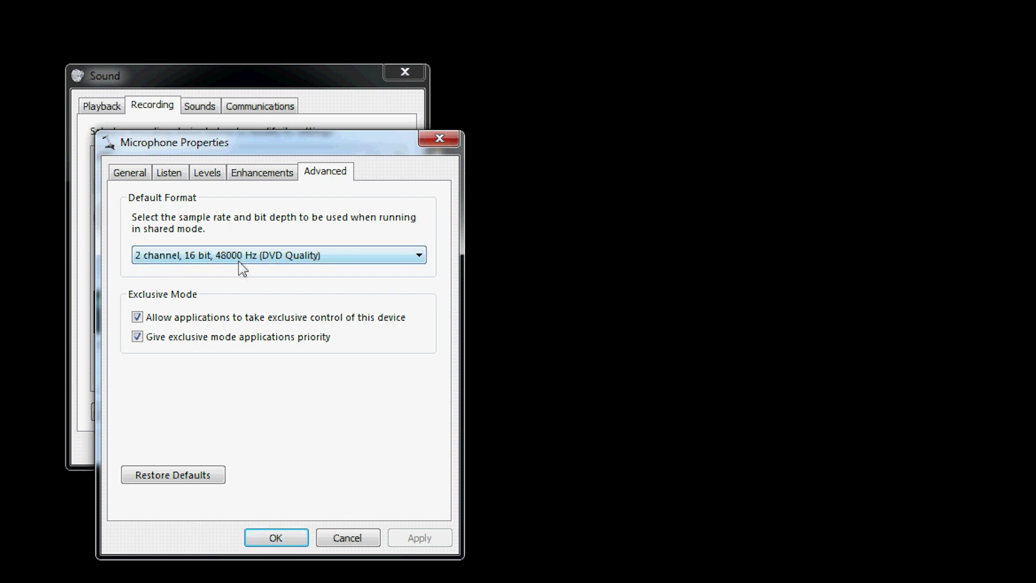
click(274, 536)
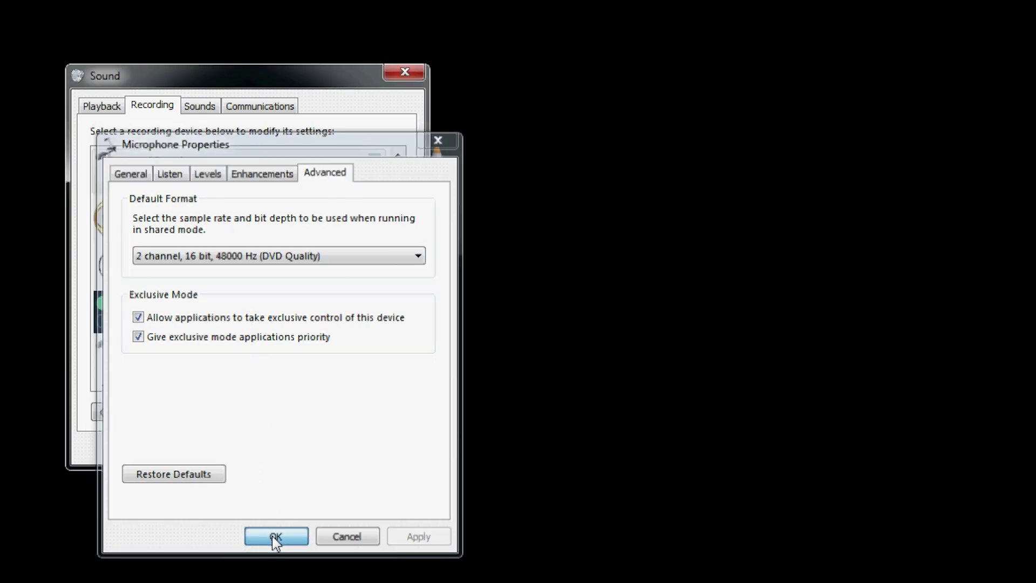
click(107, 103)
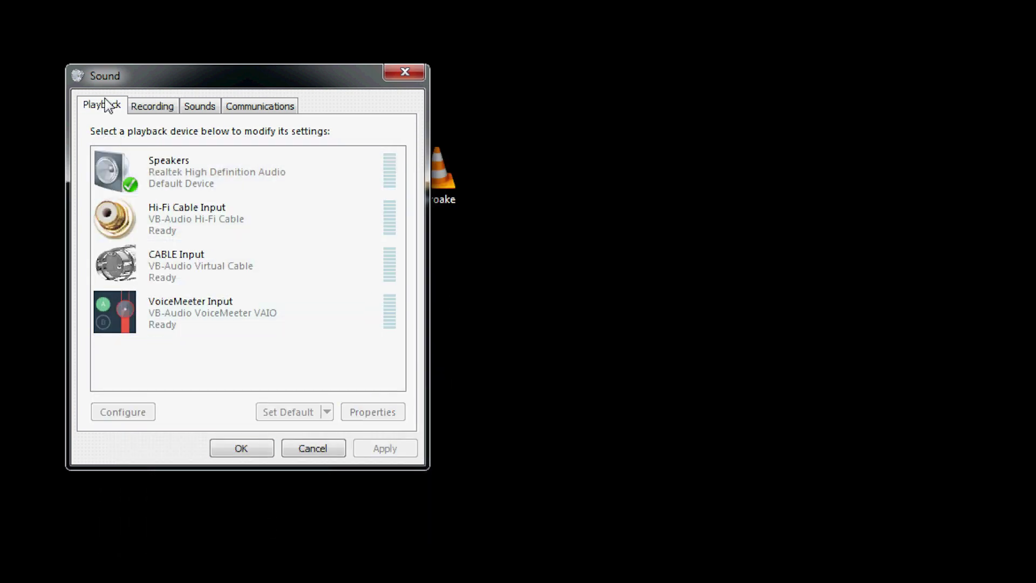
click(141, 167)
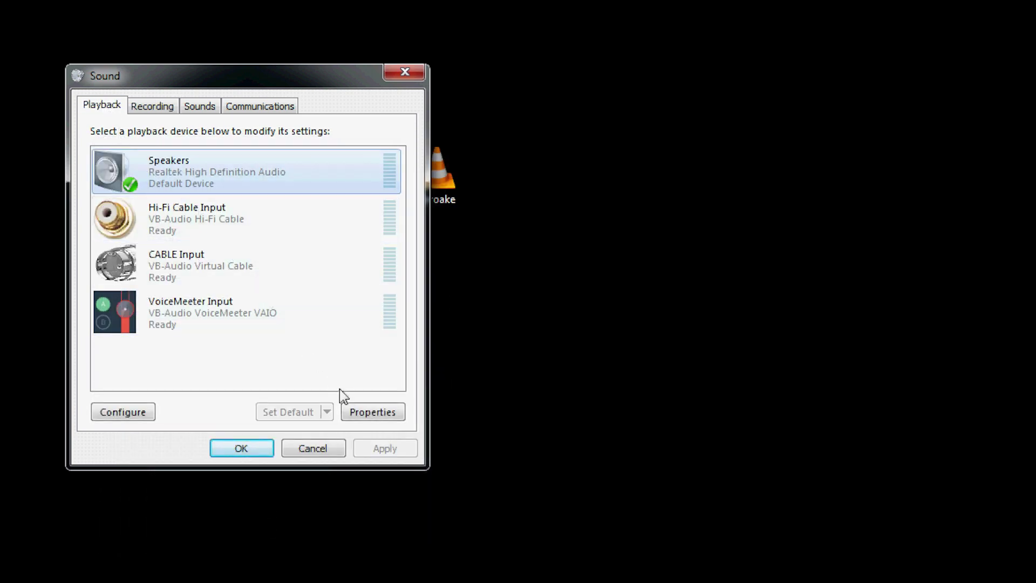
click(378, 411)
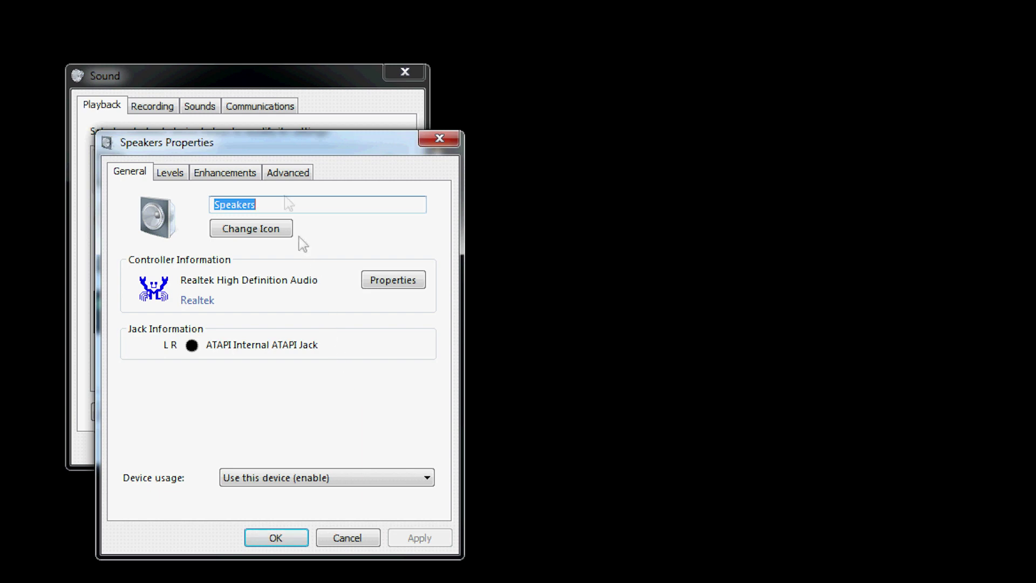
click(280, 173)
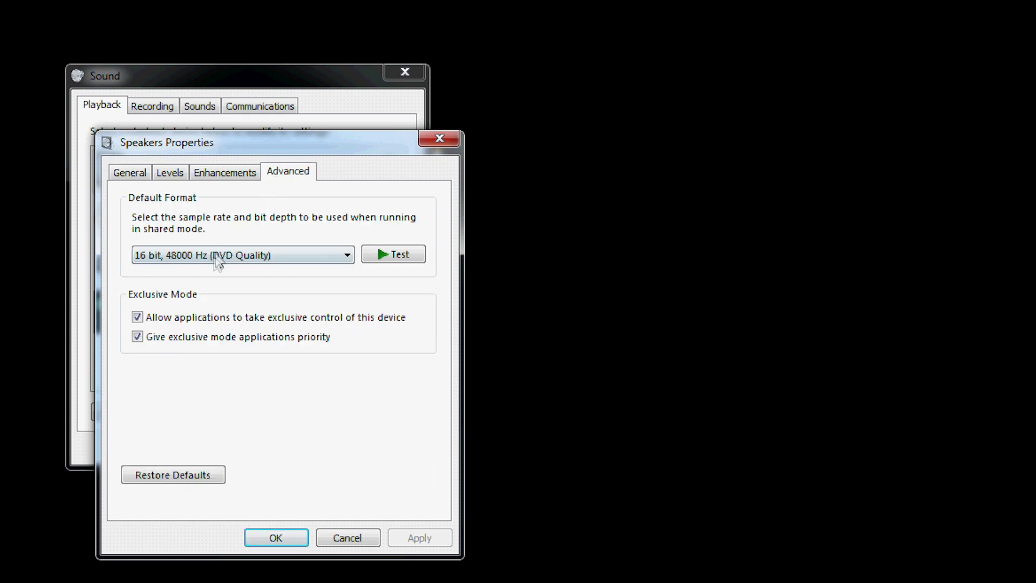
click(172, 258)
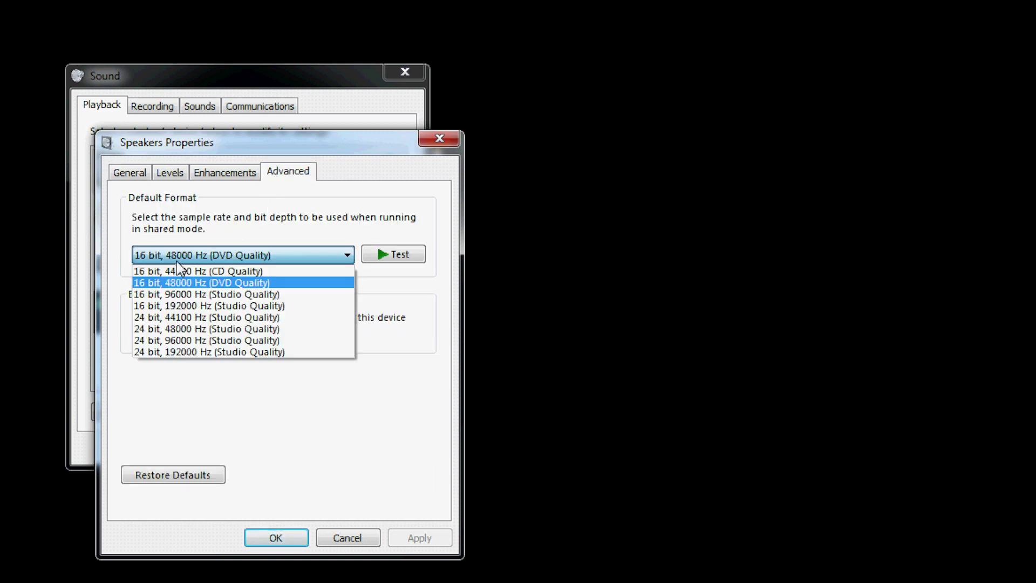
click(151, 282)
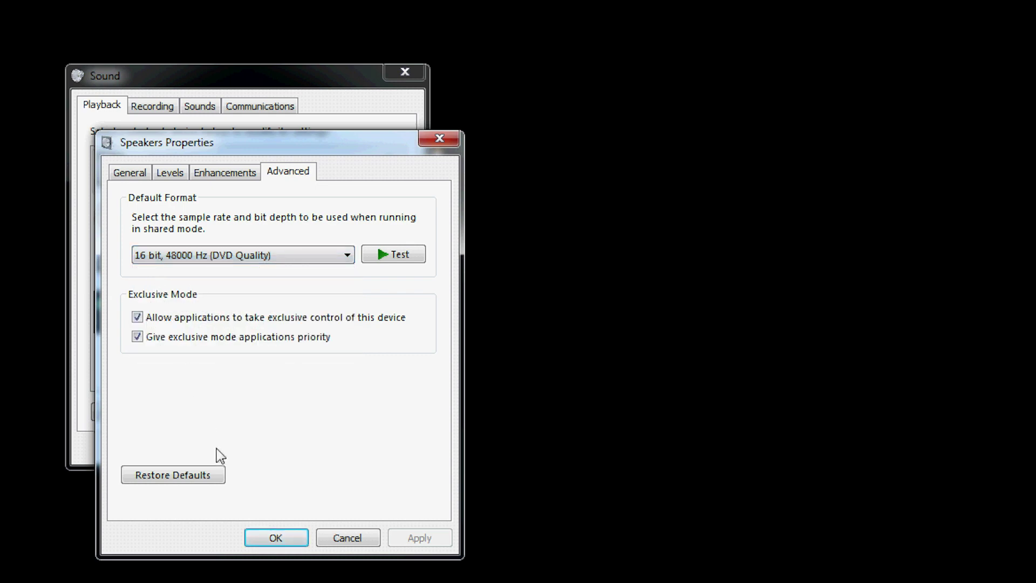
click(256, 539)
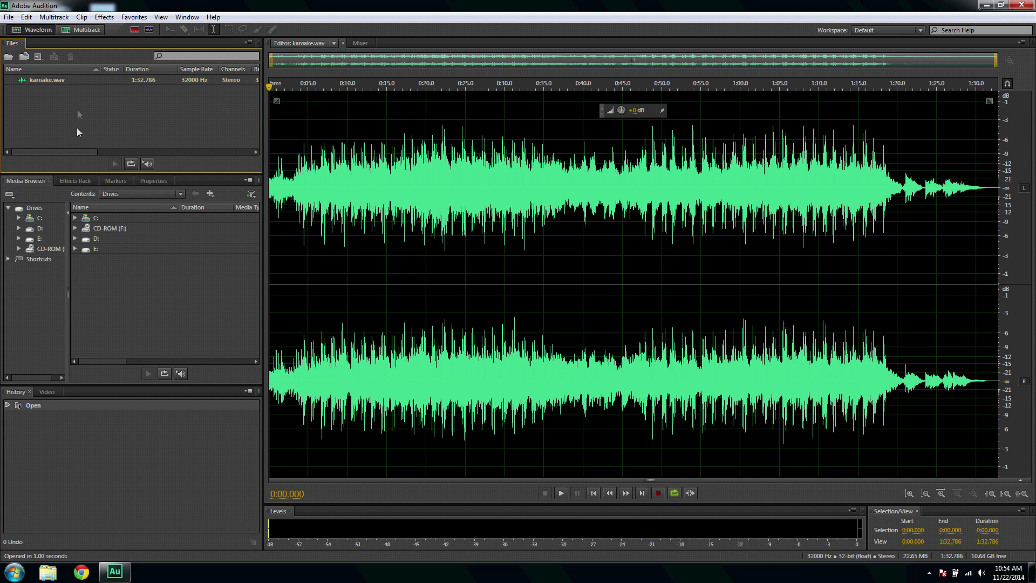
Create Untitled Session 1 as a multitrack session at 32000 Hz, 32-bit, stereo defaults
click(74, 32)
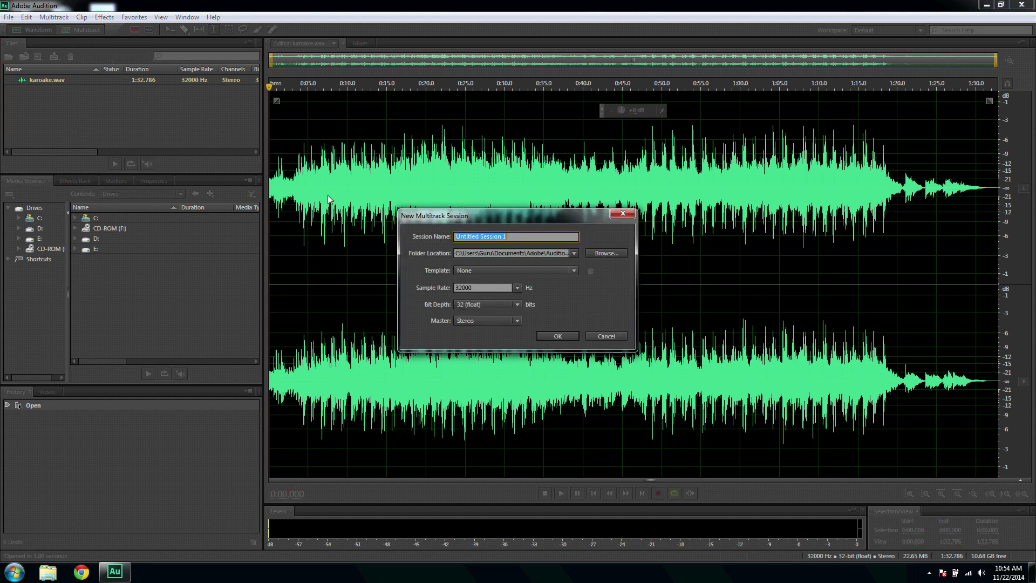
click(571, 334)
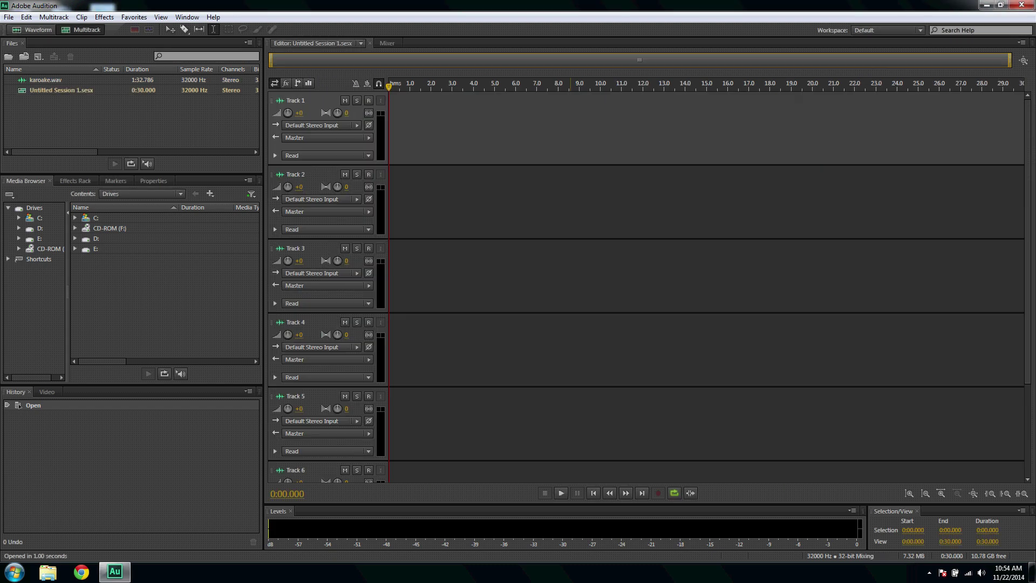
Place karaoke.wav from the Files panel onto Track 1 and return the playhead to the start
click(536, 202)
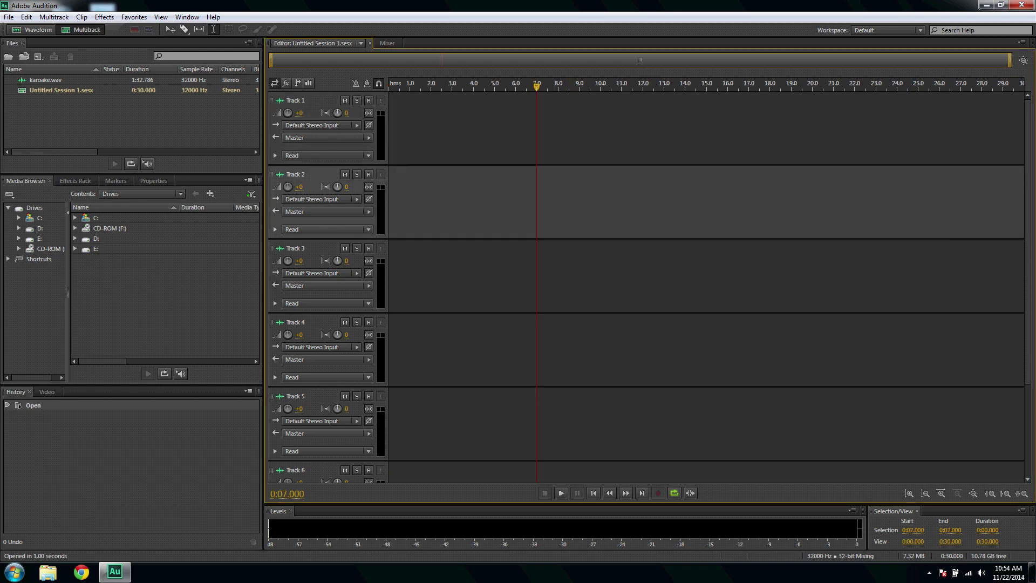
click(536, 276)
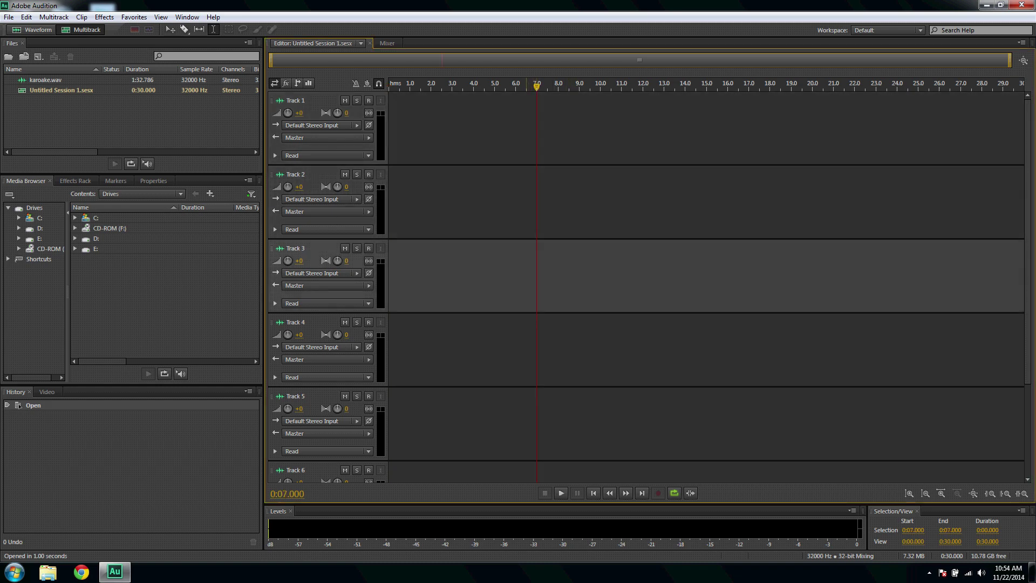
click(526, 126)
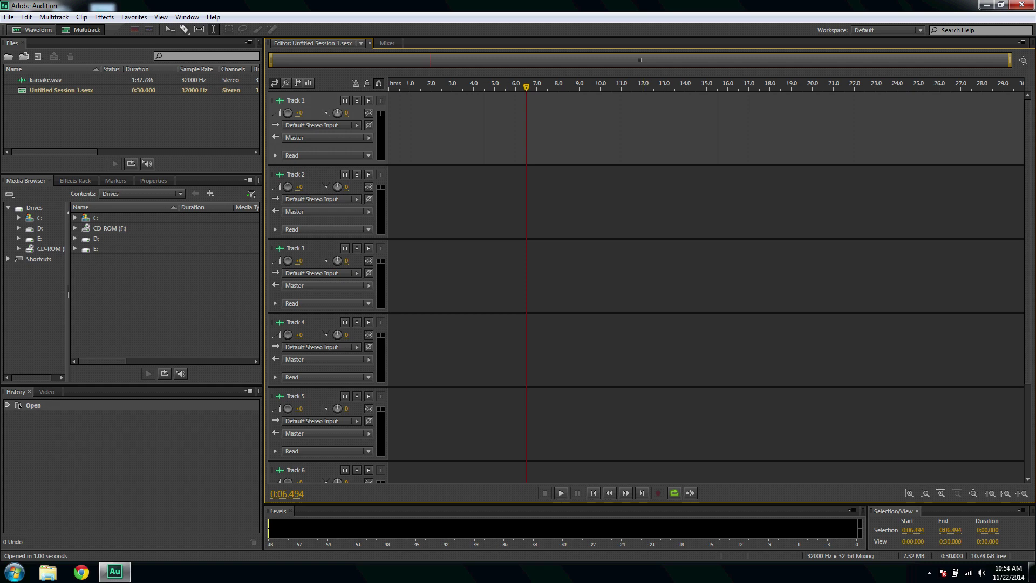
click(467, 202)
click(452, 129)
drag(35, 76, 414, 102)
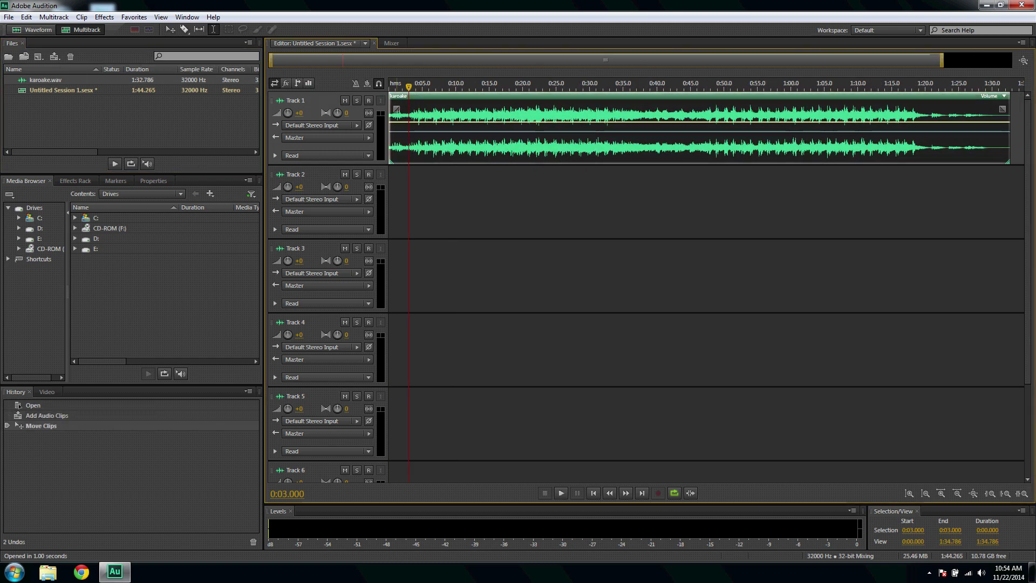
click(389, 87)
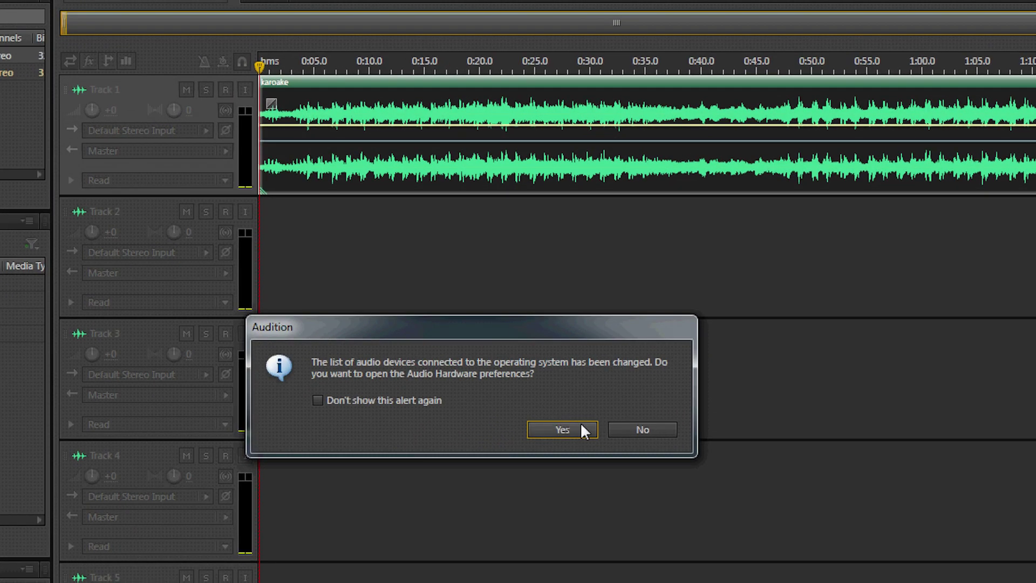
Accept the device-change alert, keeping Realtek Microphone input and Speakers output in Audio Hardware
click(582, 425)
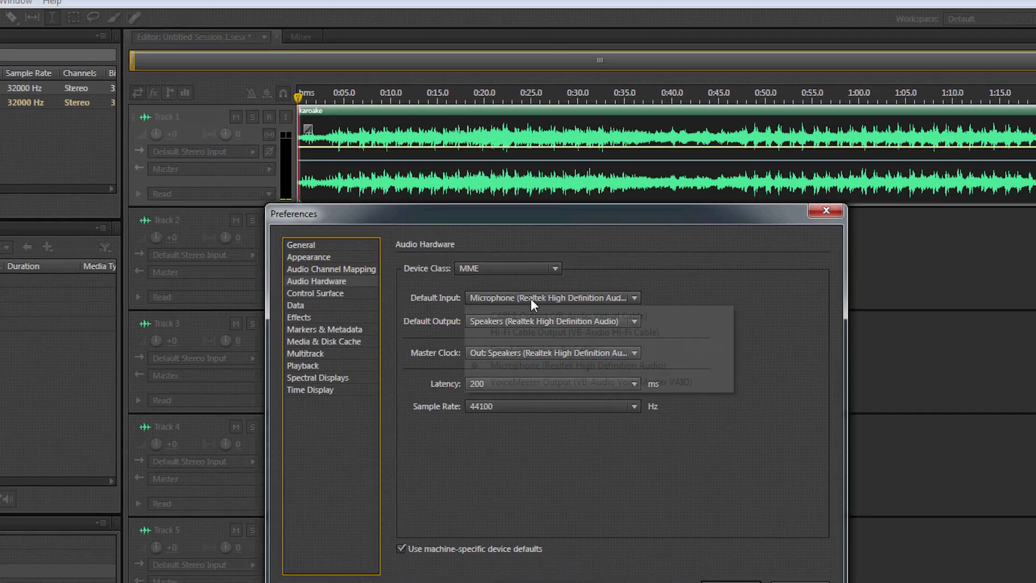
click(539, 298)
key(Escape)
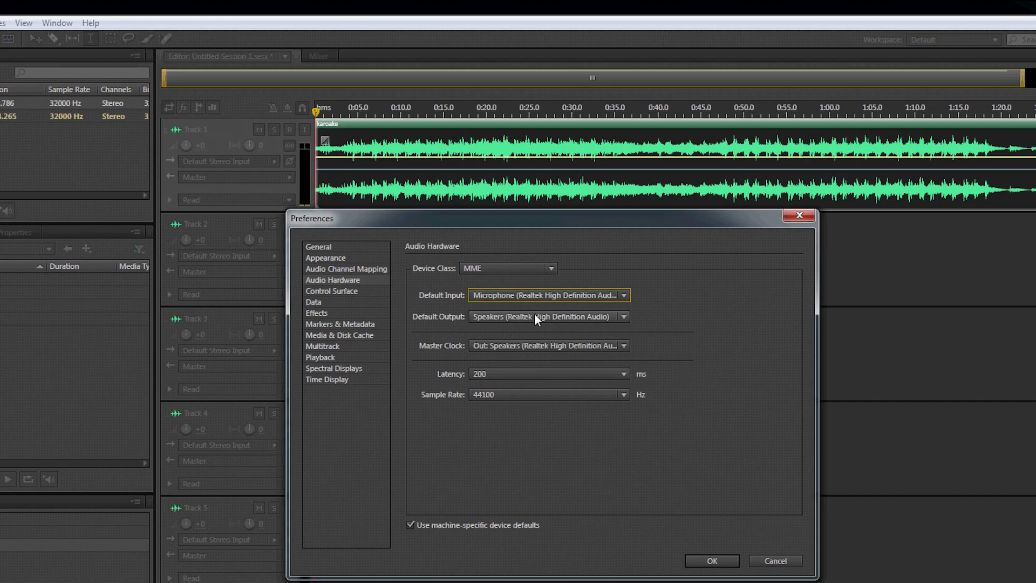
click(534, 312)
click(534, 313)
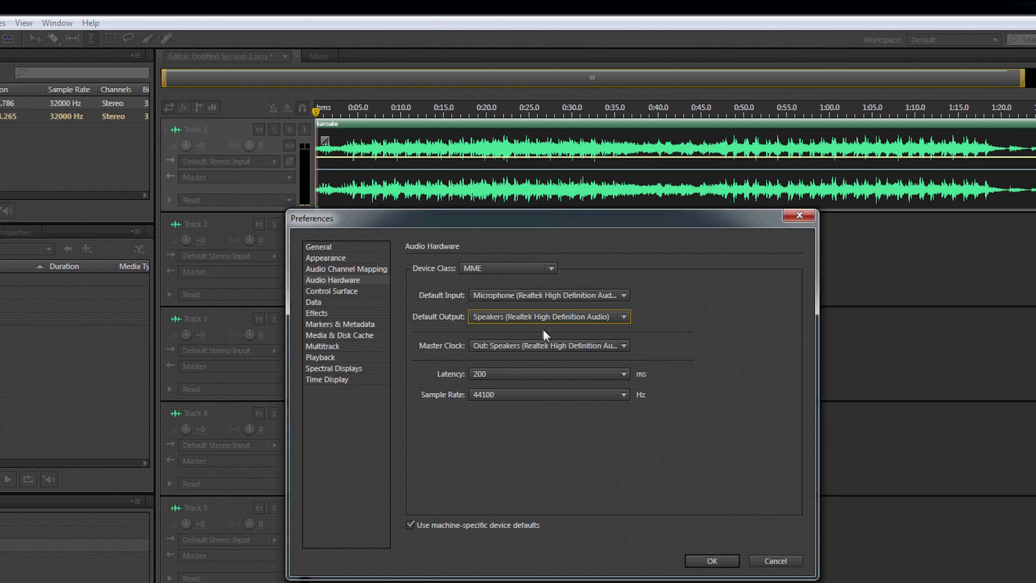
click(706, 561)
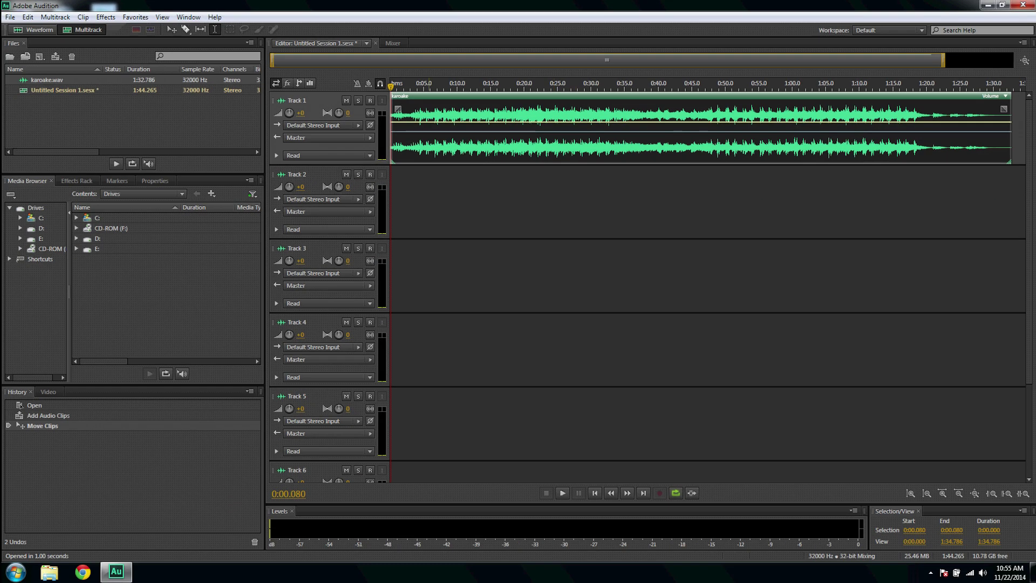
Deselect the karaoke clip, record-arm Track 2, and jump the playhead to the start
click(429, 200)
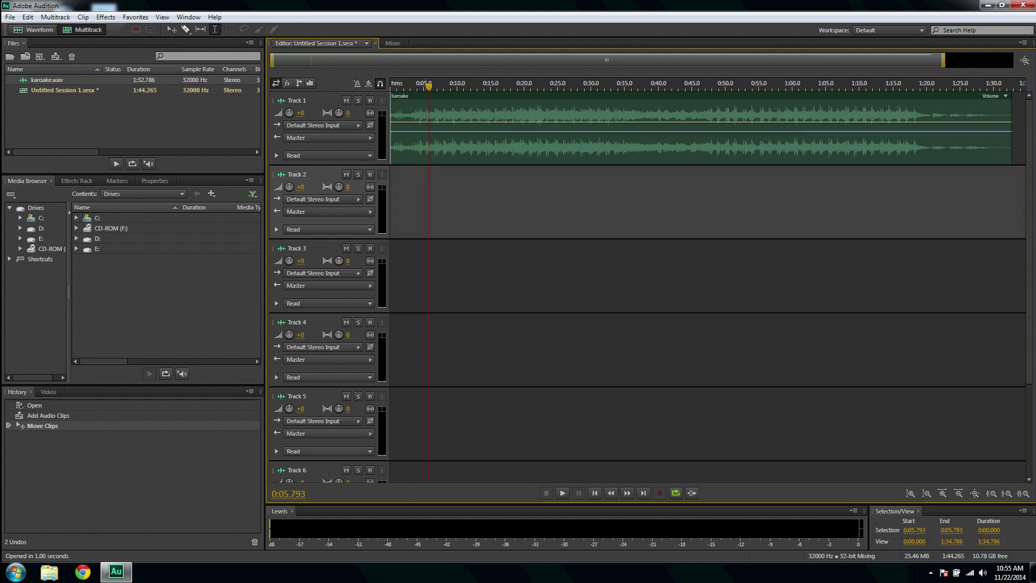
click(370, 176)
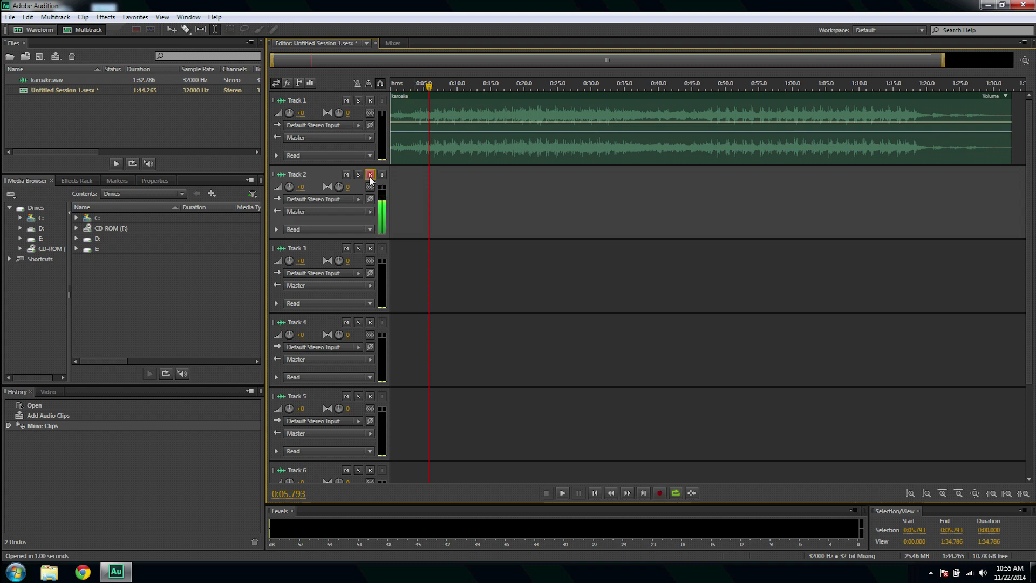
key(Home)
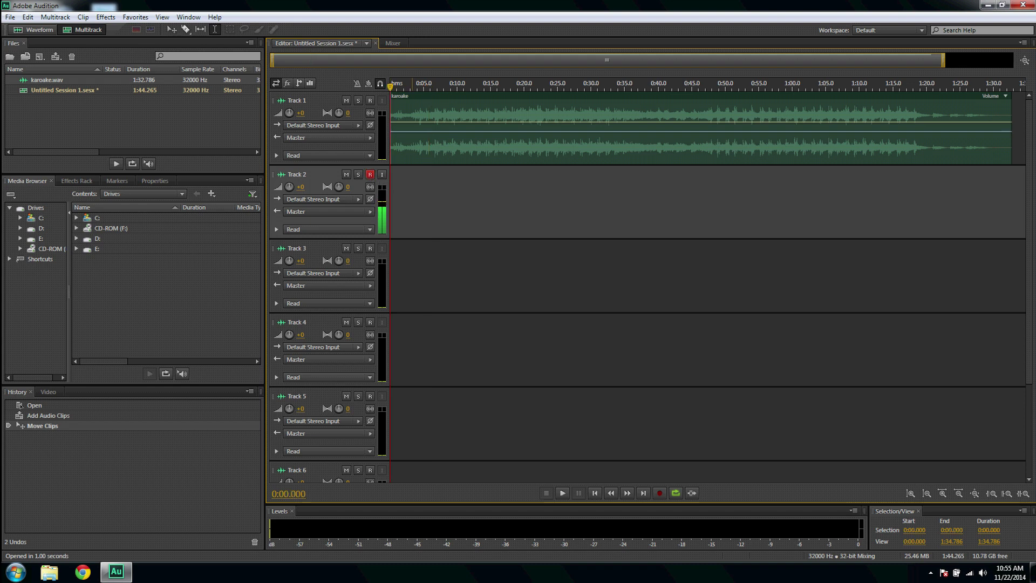
Start recording the vocal onto armed Track 2 as the karaoke clip plays
click(659, 493)
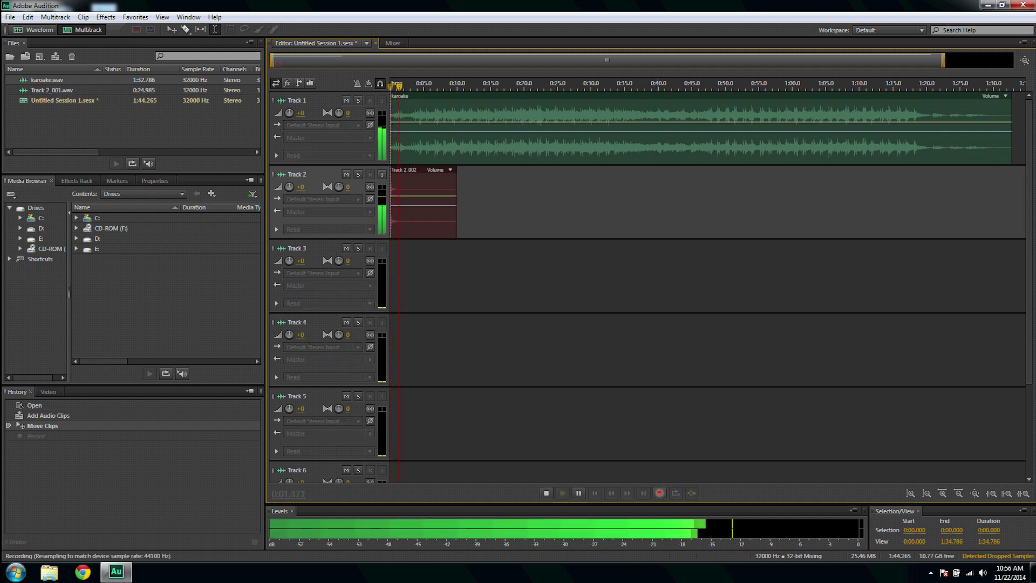